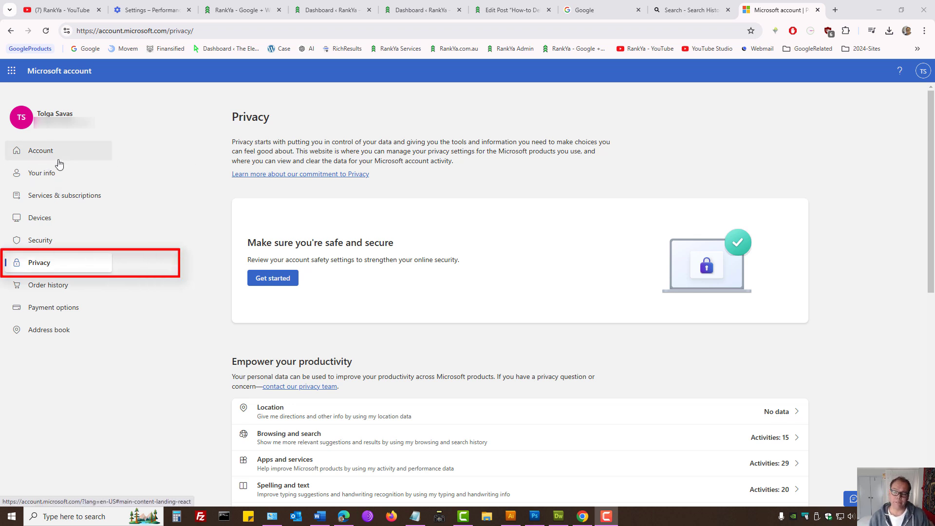
- Go to the Privacy overview and scroll down to the Browsing and search activity row
click(46, 263)
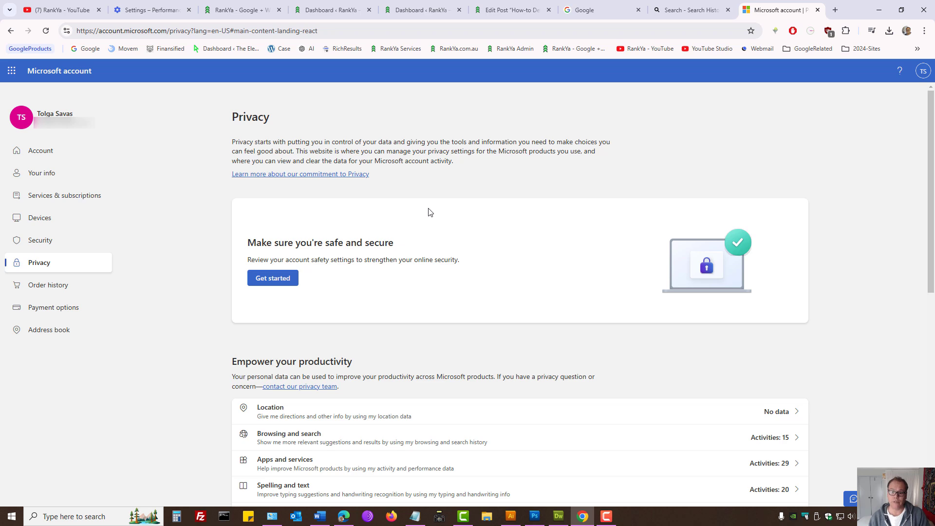
scroll(429, 212, down, 3)
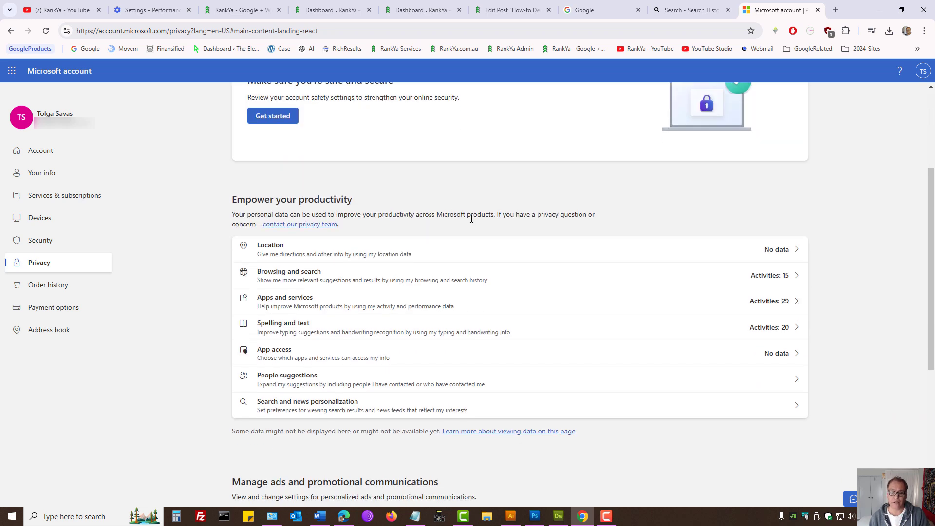
- Open Browsing and search and verify identity with a phone notification to load the 15 activities
click(302, 282)
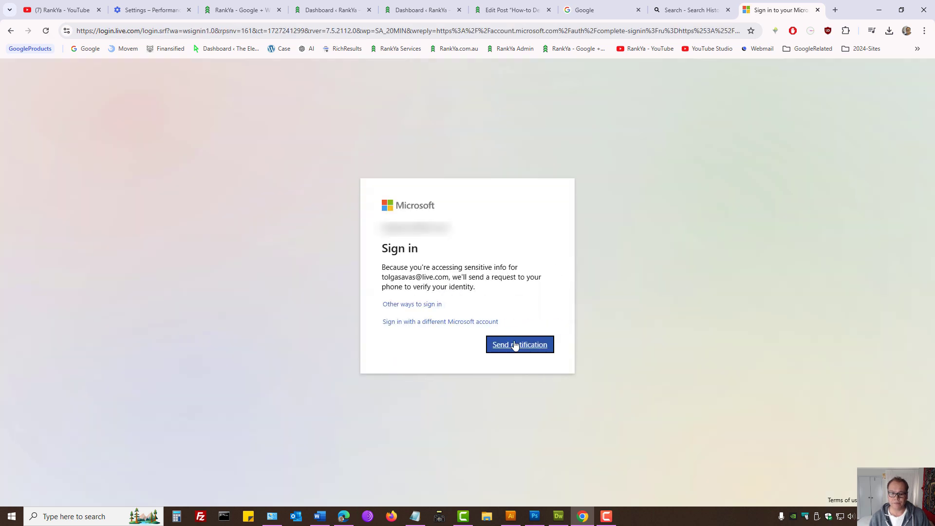
click(516, 343)
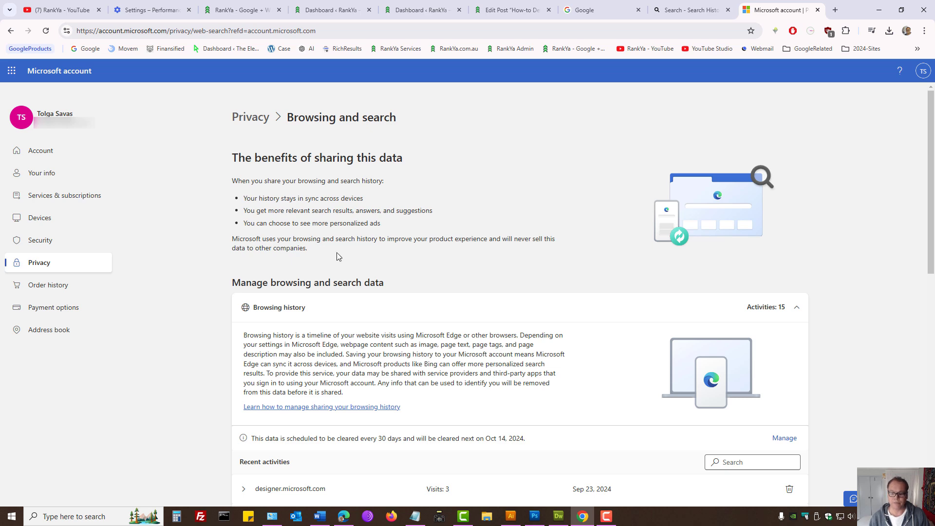
- Review the 15 browsing activities and dismiss the Clear all activities confirmation without clearing
scroll(393, 374, down, 7)
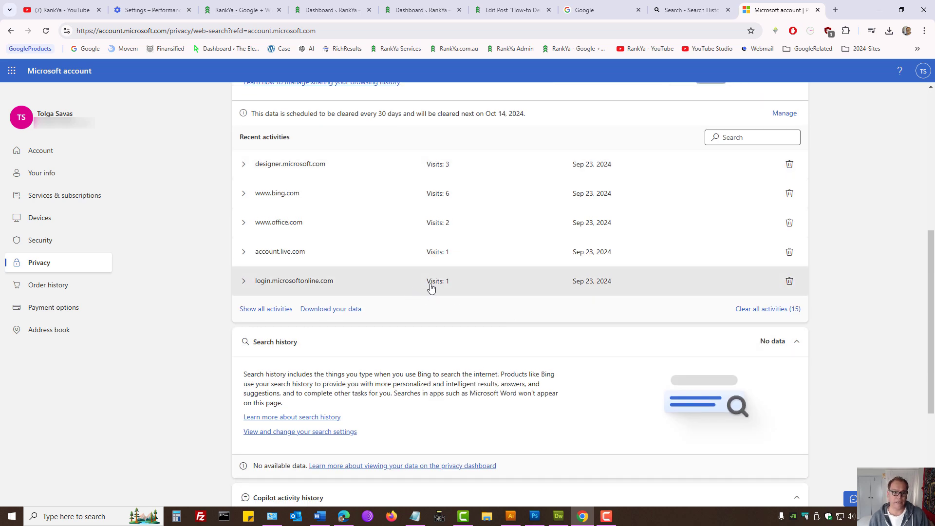
scroll(455, 284, up, 3)
scroll(493, 267, down, 3)
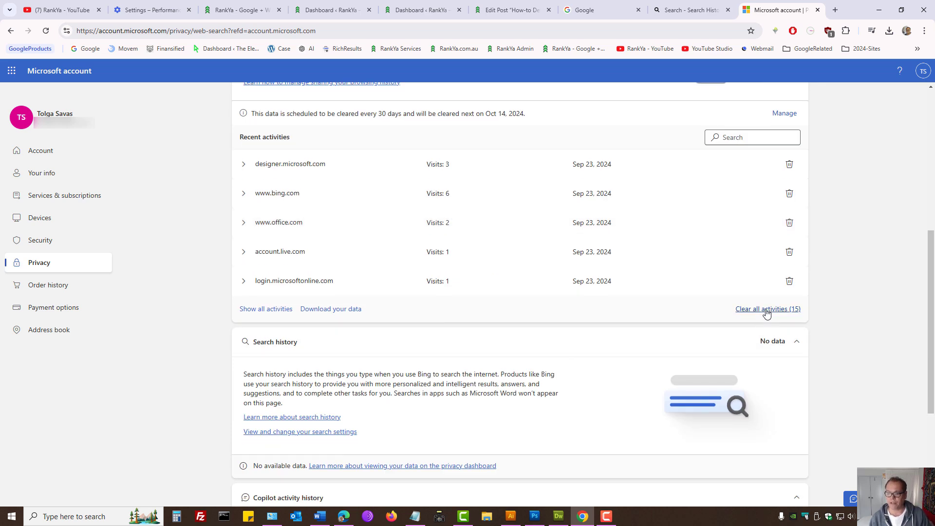
click(767, 310)
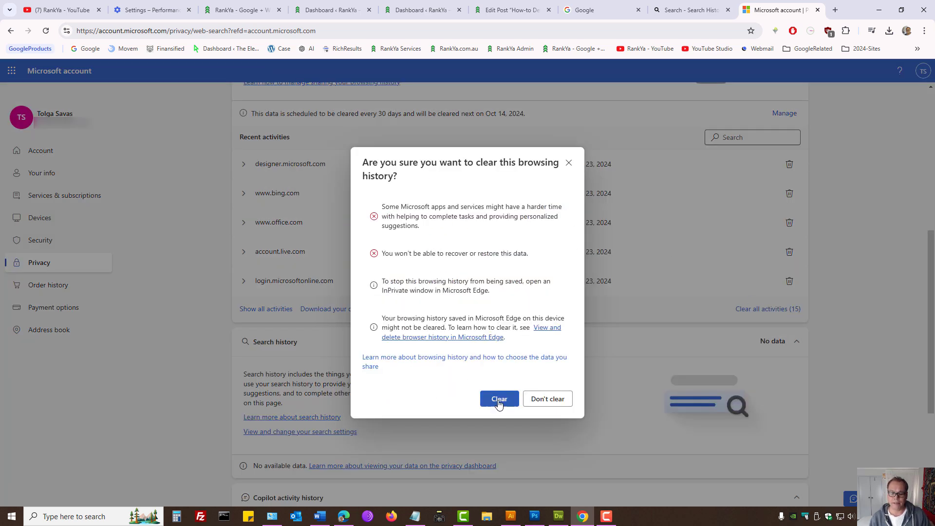
click(568, 163)
- View the Spelling and text custom dictionary (20 entries), then return to the Privacy overview
scroll(442, 233, up, 6)
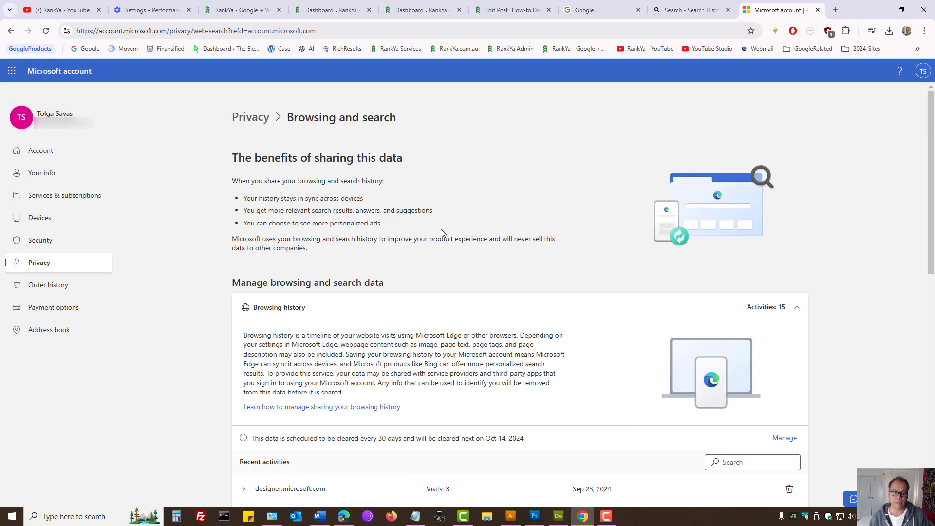
click(249, 118)
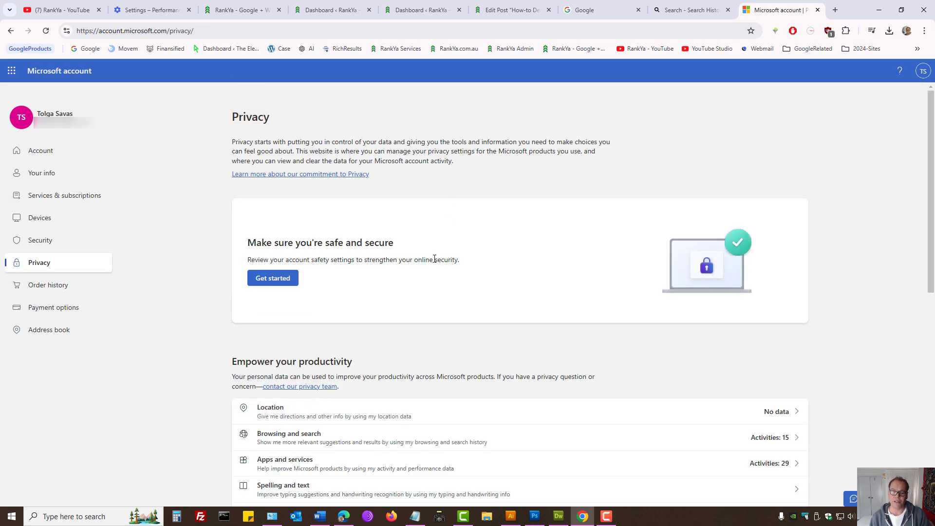
scroll(434, 258, down, 3)
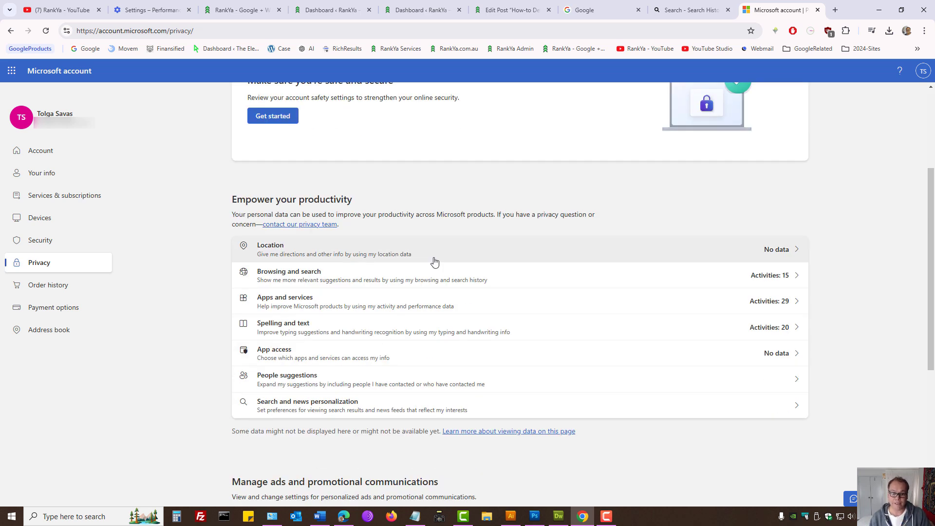
click(331, 327)
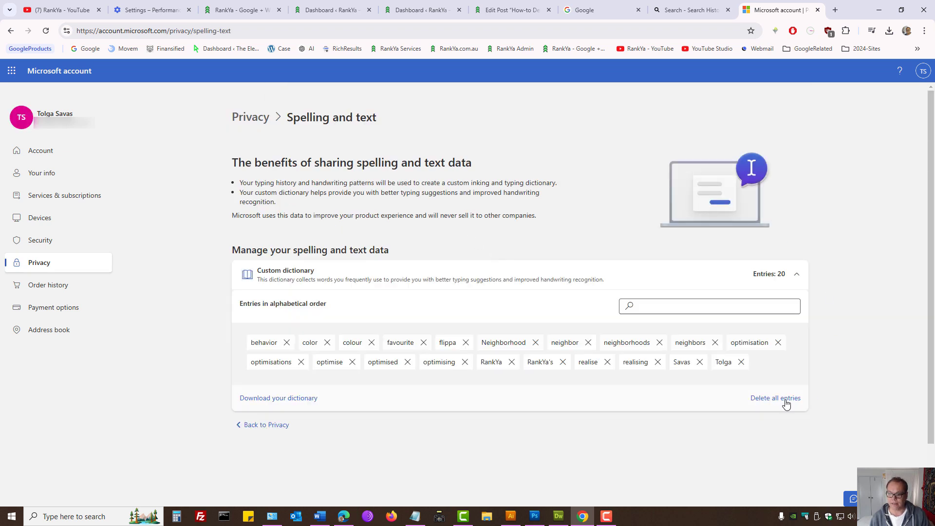
click(251, 118)
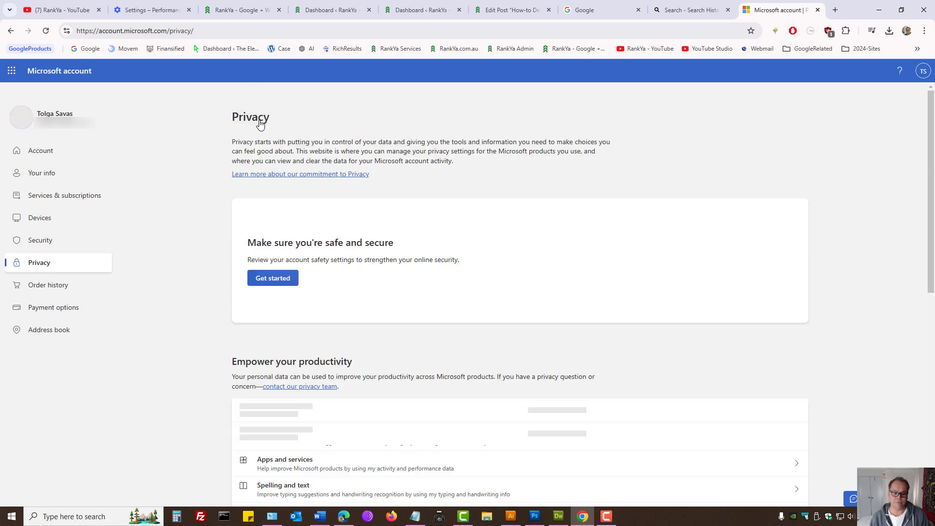
click(879, 10)
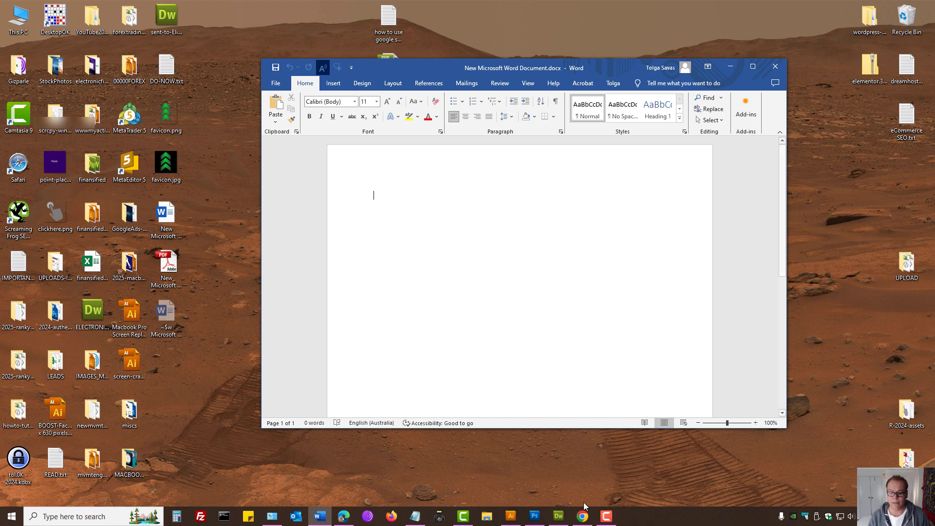
click(586, 517)
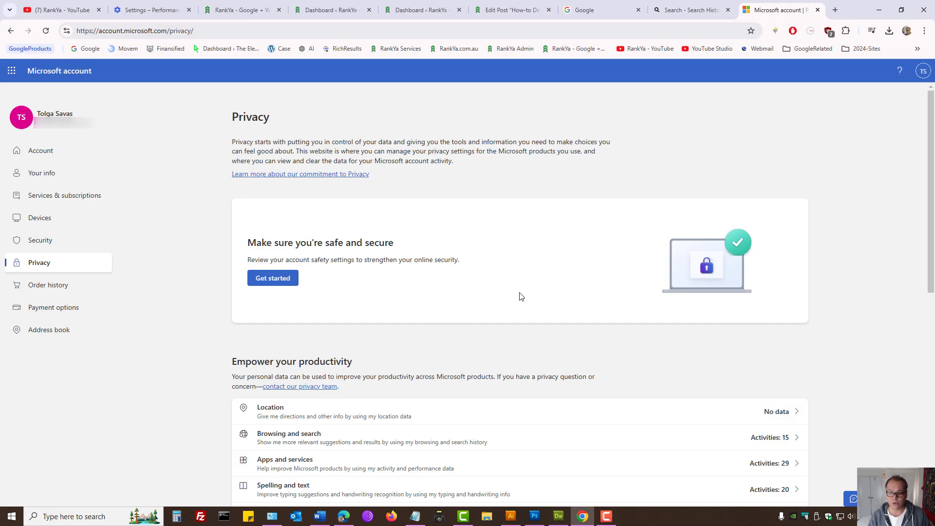
- Open Personalized ad settings, showing ads On and Apparel & Accessories with 32 interests
scroll(520, 297, down, 2)
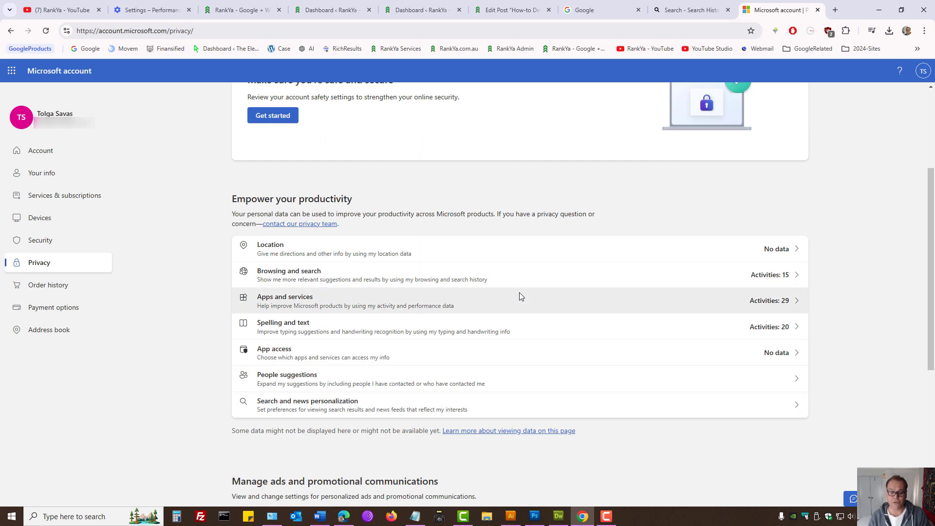
scroll(489, 289, down, 3)
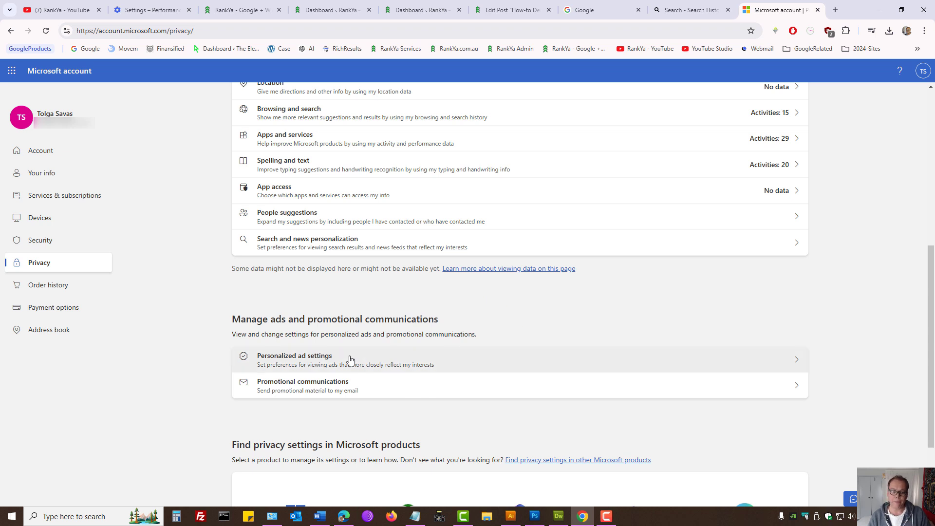
click(316, 362)
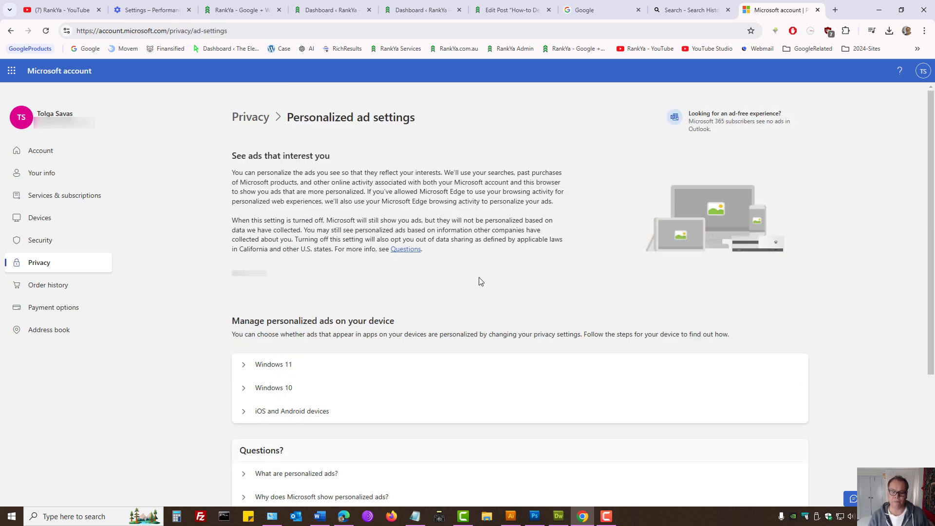
scroll(402, 340, down, 3)
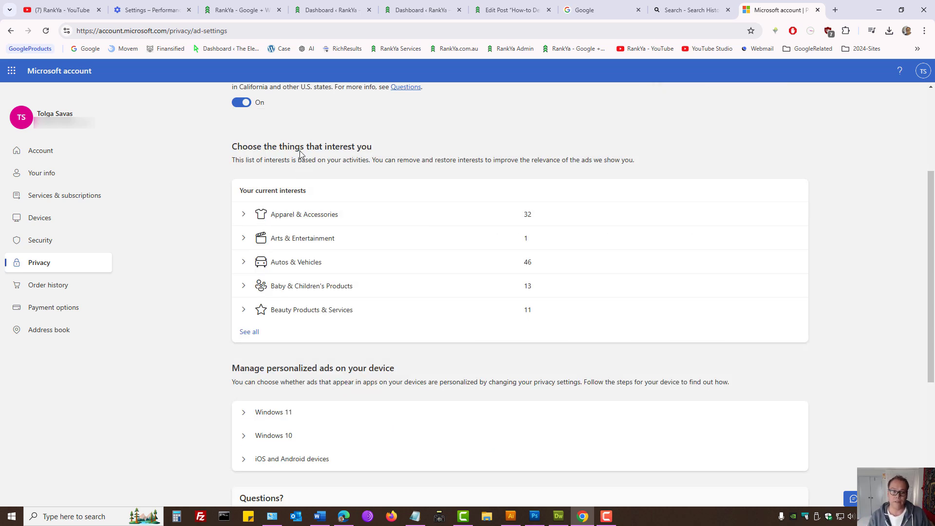
scroll(374, 182, up, 3)
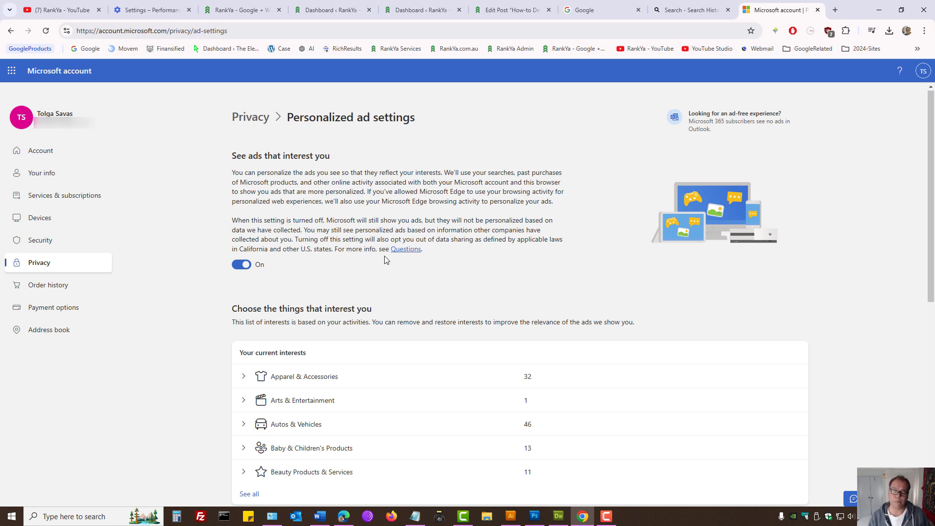
- Expand Apparel & Accessories and remove the Underwear, Running Apparel, Outerwear and Clothing interests
click(312, 382)
scroll(453, 341, down, 3)
click(778, 300)
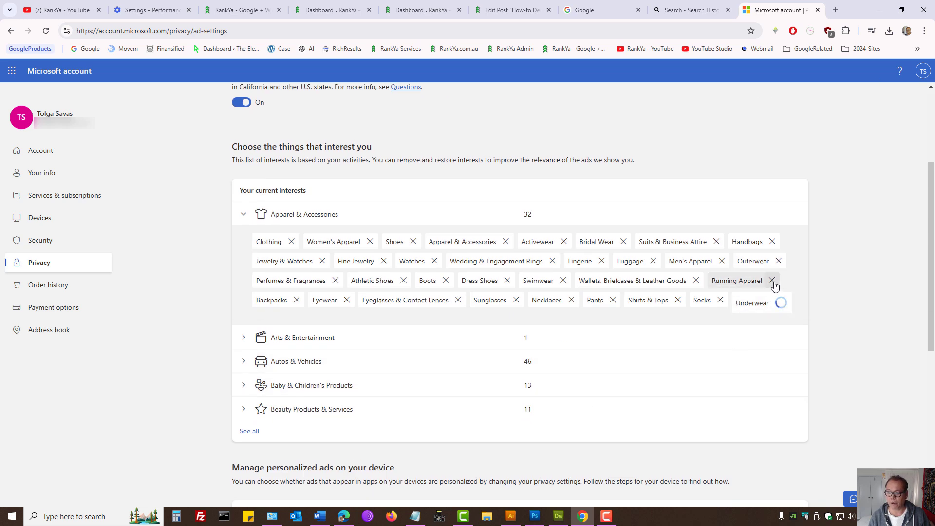
click(772, 281)
click(778, 262)
click(291, 241)
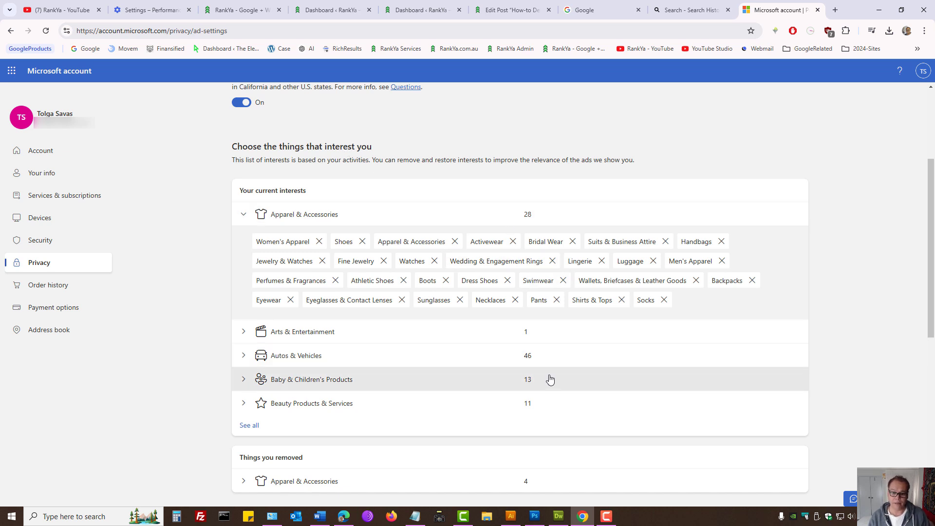
- Expand Autos & Vehicles to view its individual ad interests
click(310, 360)
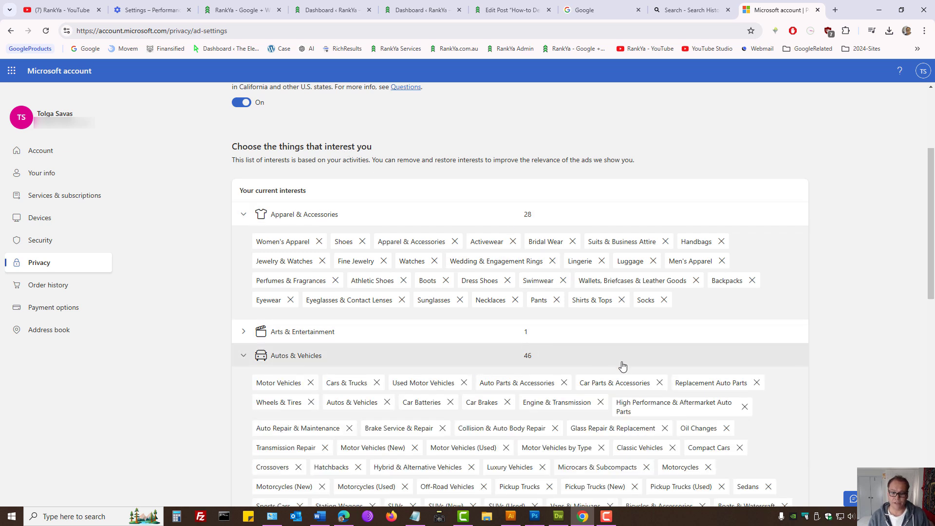
scroll(630, 375, down, 3)
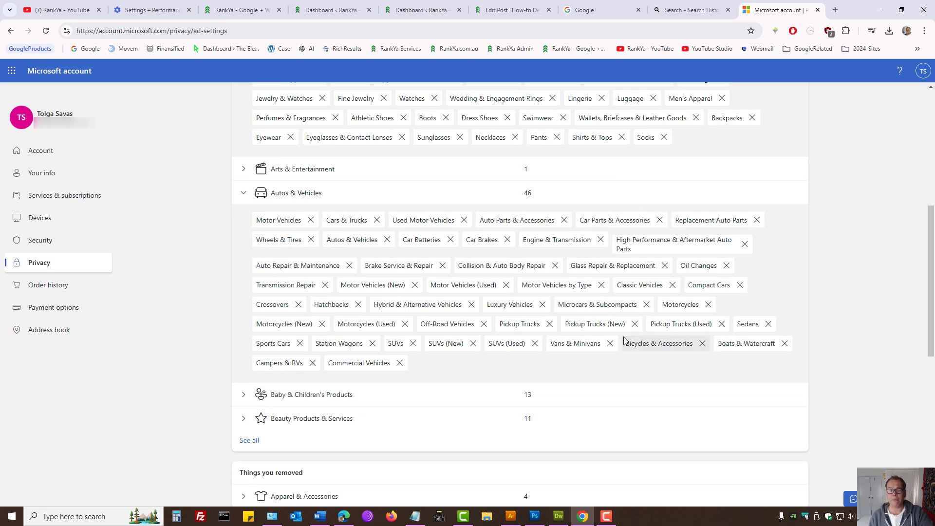
scroll(624, 336, up, 6)
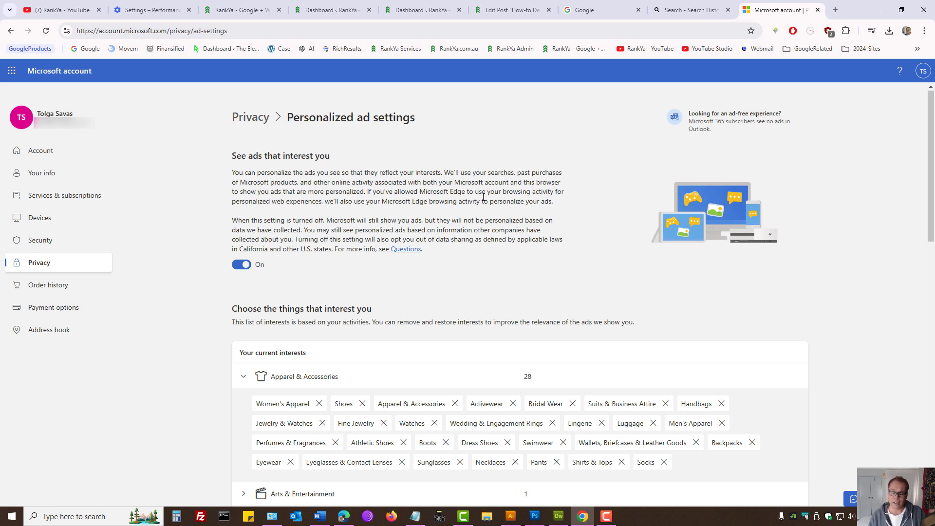
- Return to the Privacy overview and scroll to Personalized ad settings and Promotional communications
click(250, 117)
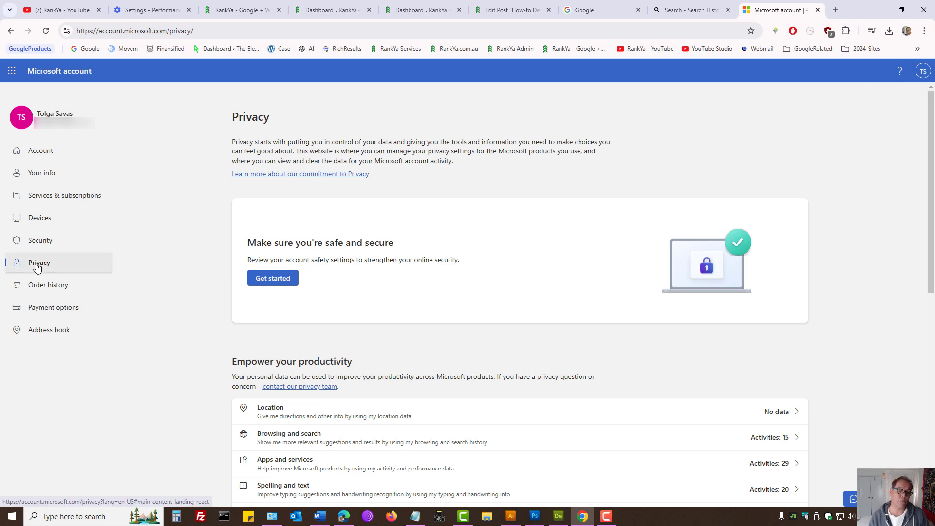
scroll(200, 267, down, 3)
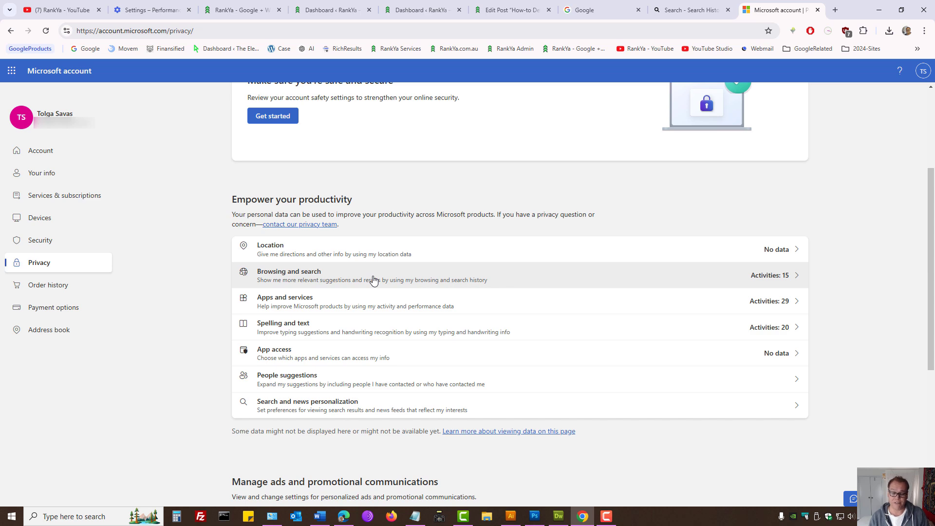
scroll(373, 280, down, 3)
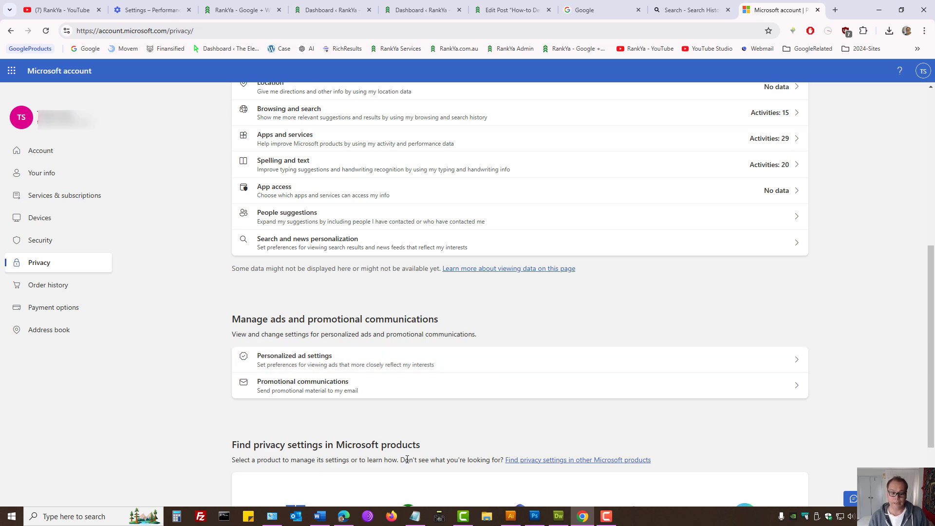
- In Edge, show Settings at Privacy, search, and services with tracking prevention set to Strict
click(343, 516)
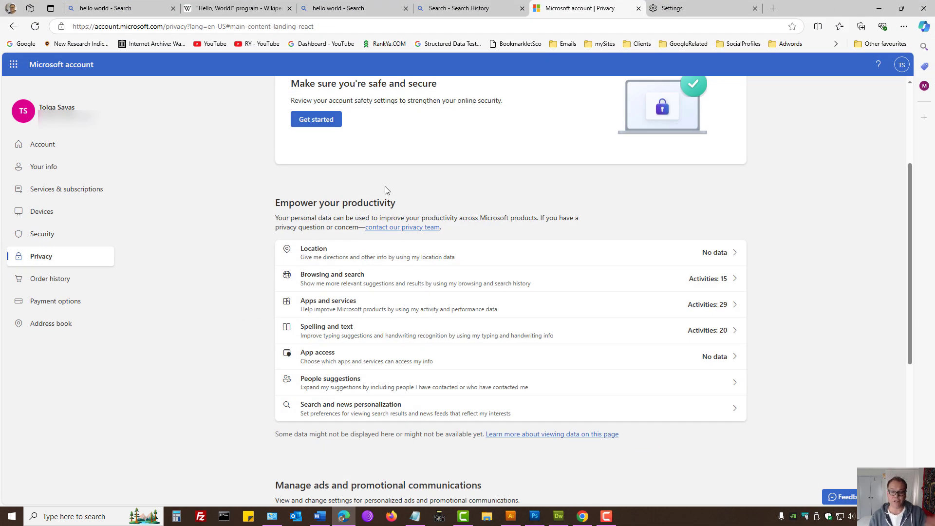
scroll(446, 192, up, 3)
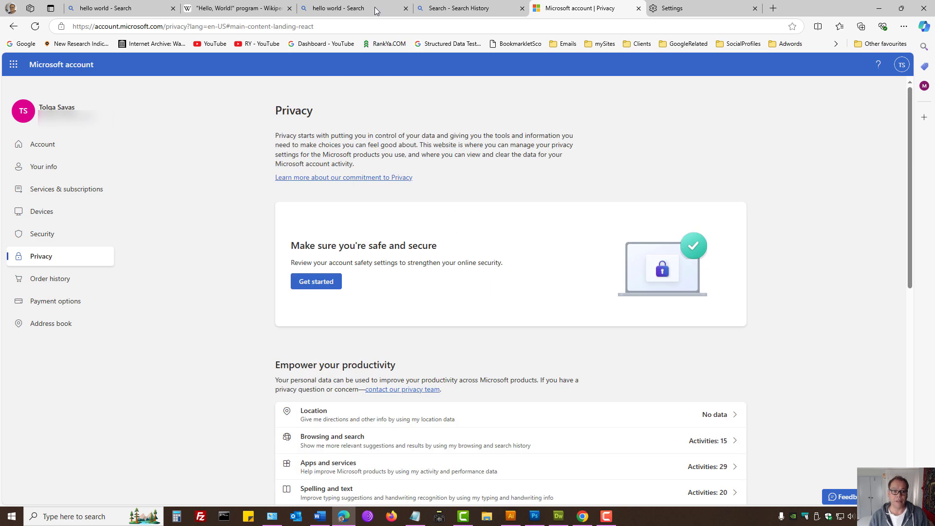
click(904, 26)
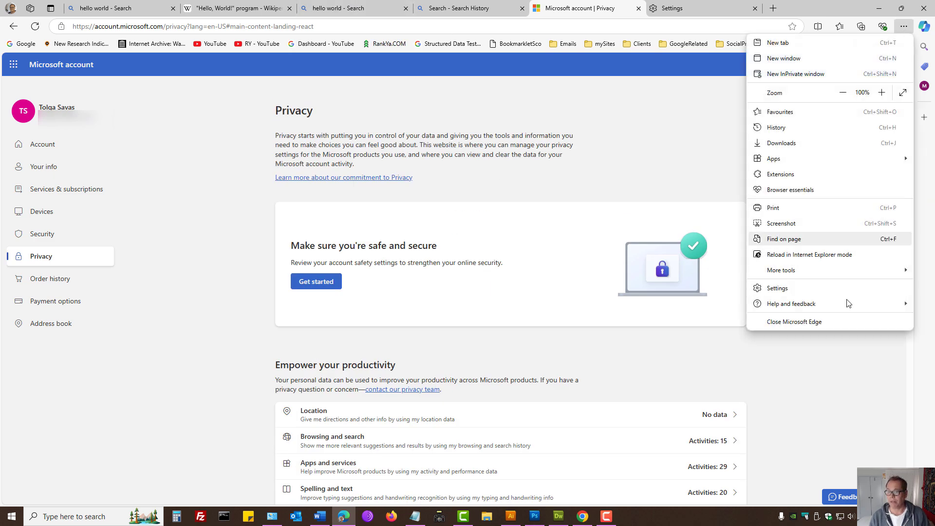
click(812, 289)
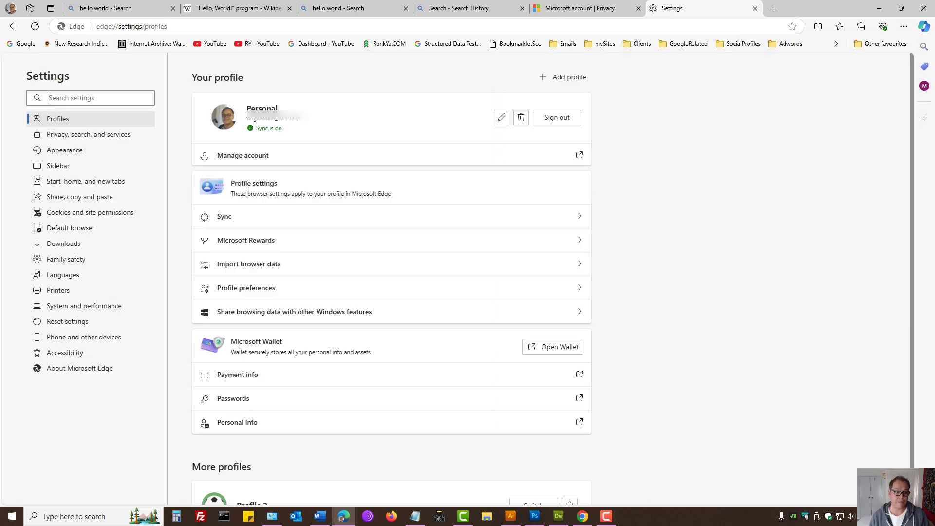
click(94, 139)
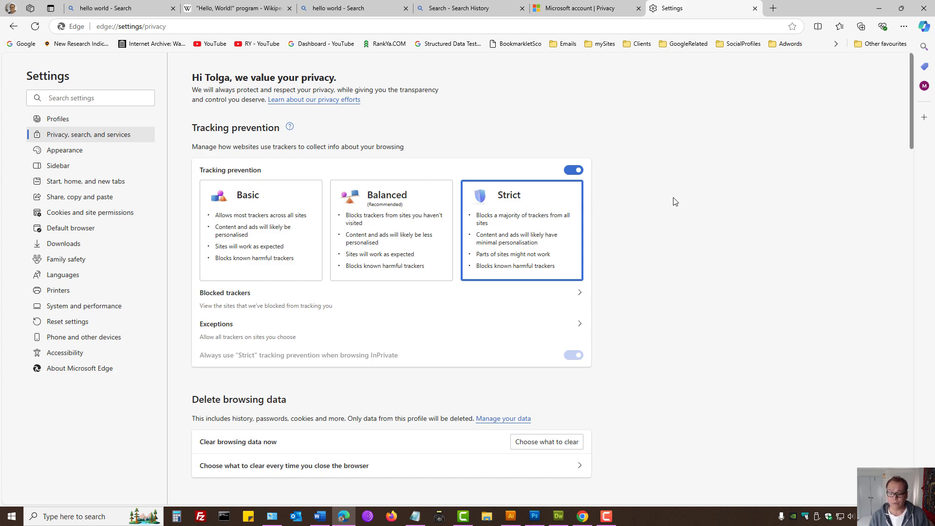
- Switch back to Chrome and bring up the RankYa YouTube channel home page
click(585, 516)
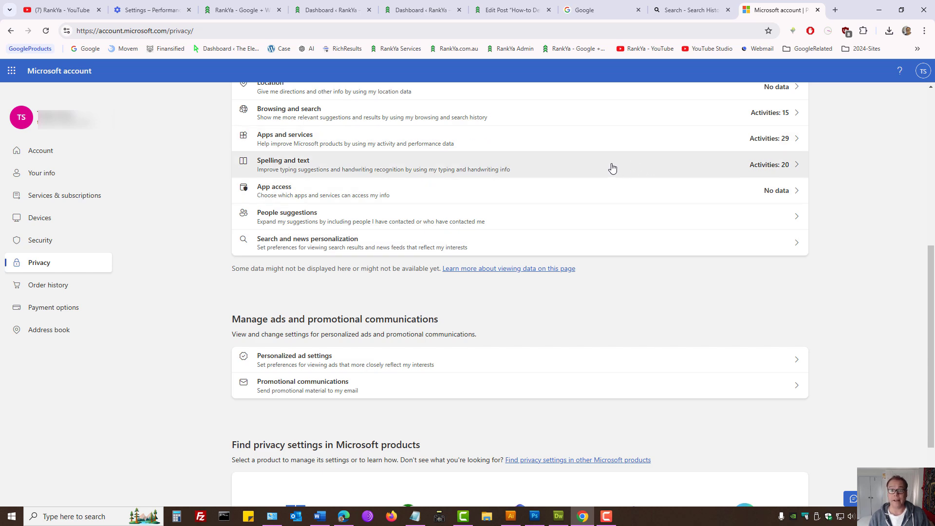
click(68, 10)
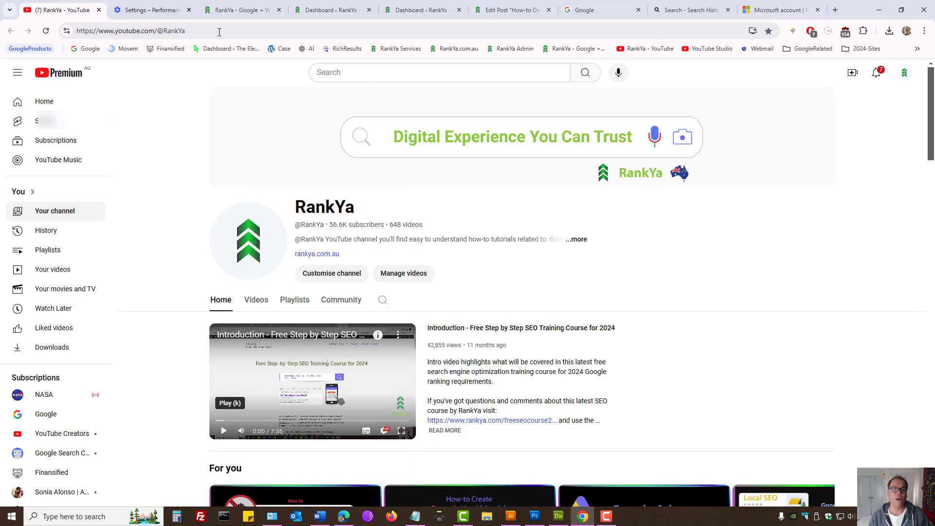